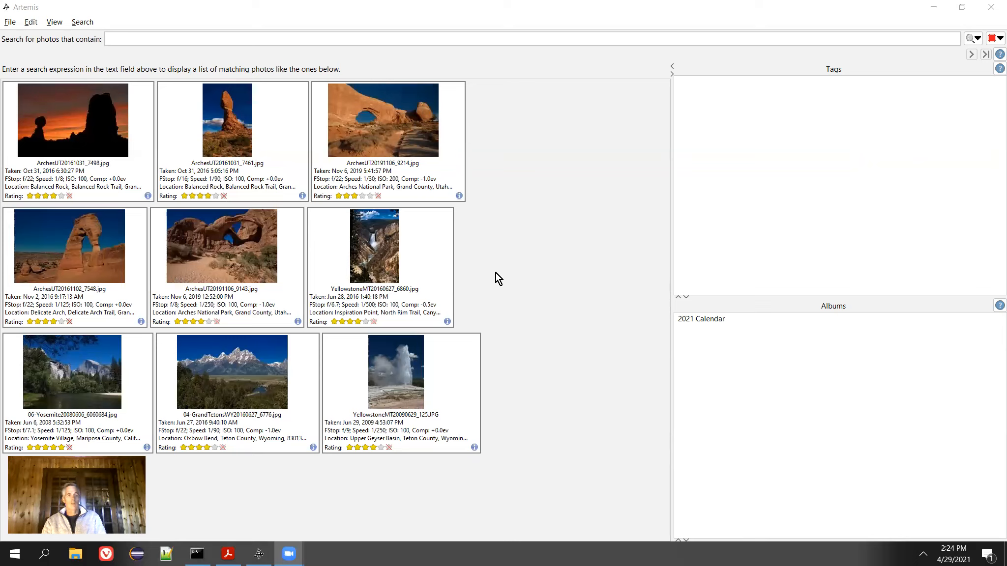
Start a photo import and browse to the DCIM\100CANON folder on the EOS_DIGITAL (D:) memory card
click(5, 27)
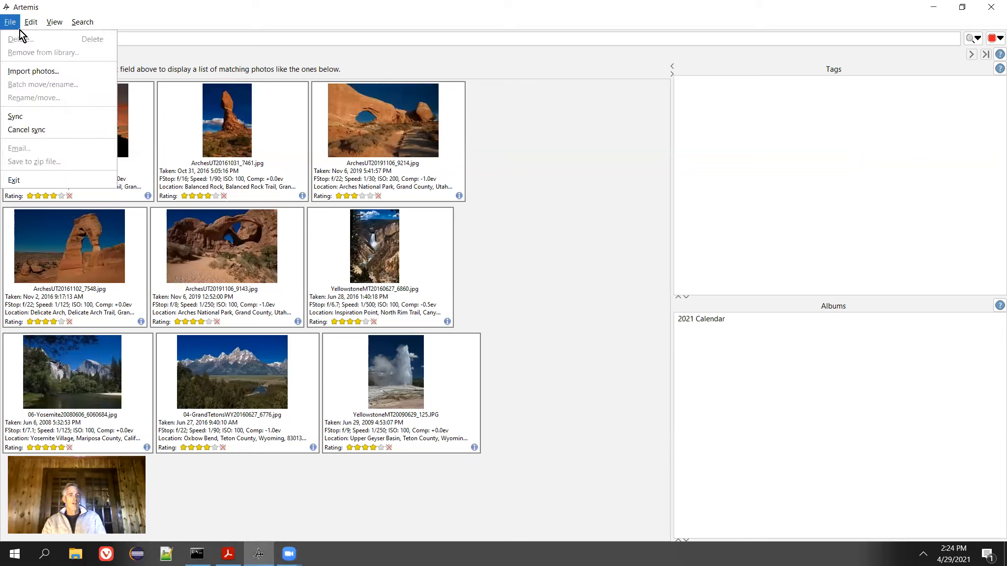
click(72, 74)
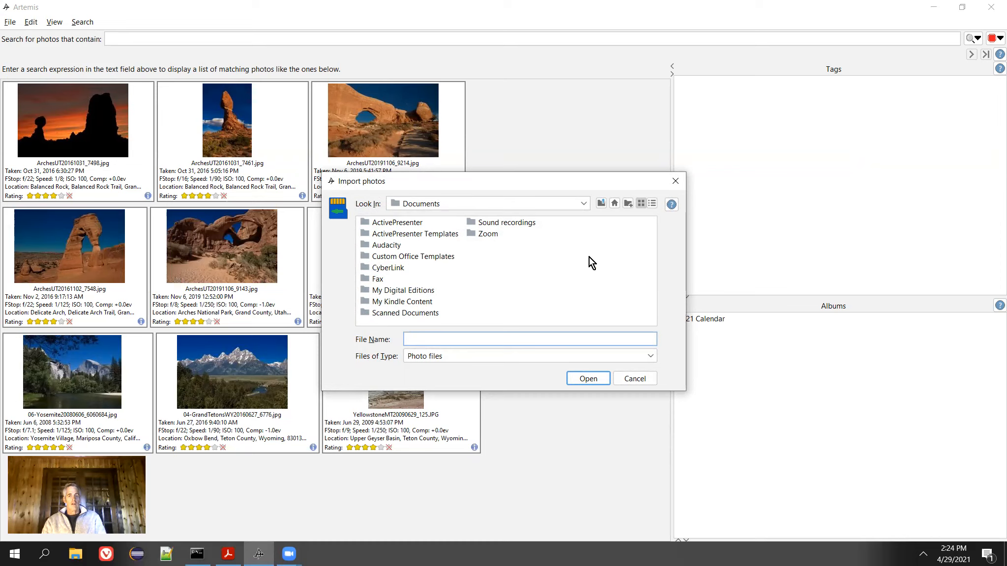
click(614, 204)
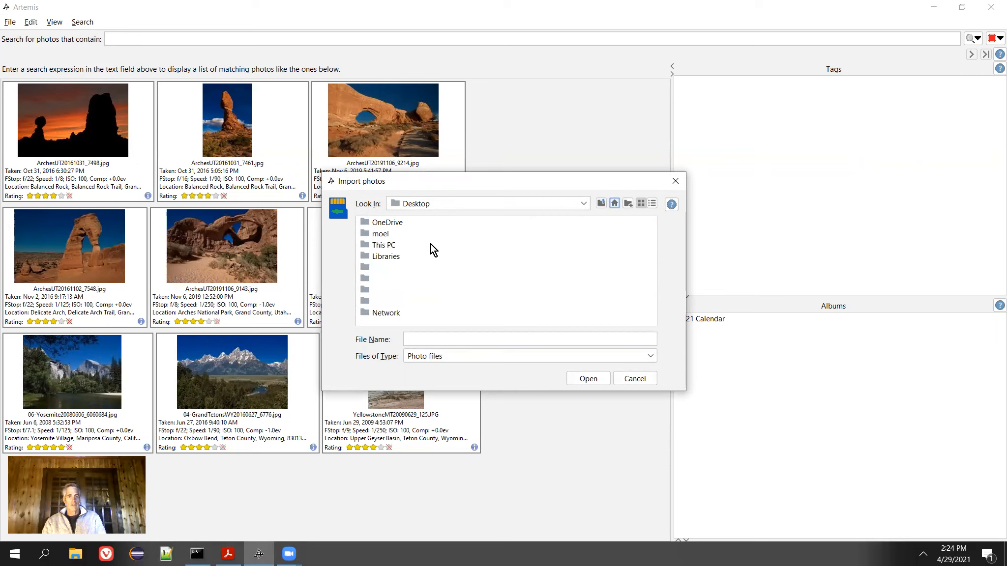
double_click(385, 249)
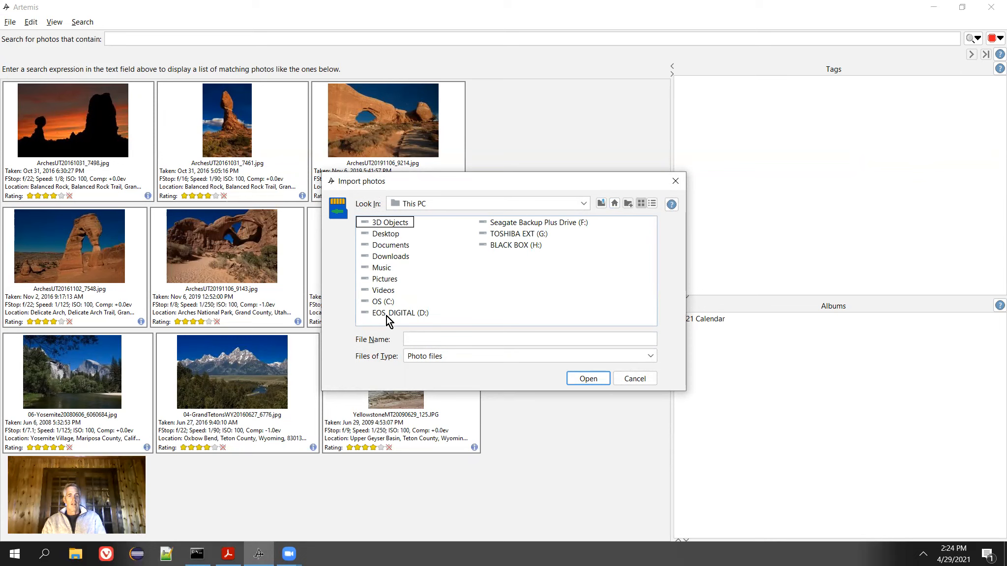
click(388, 314)
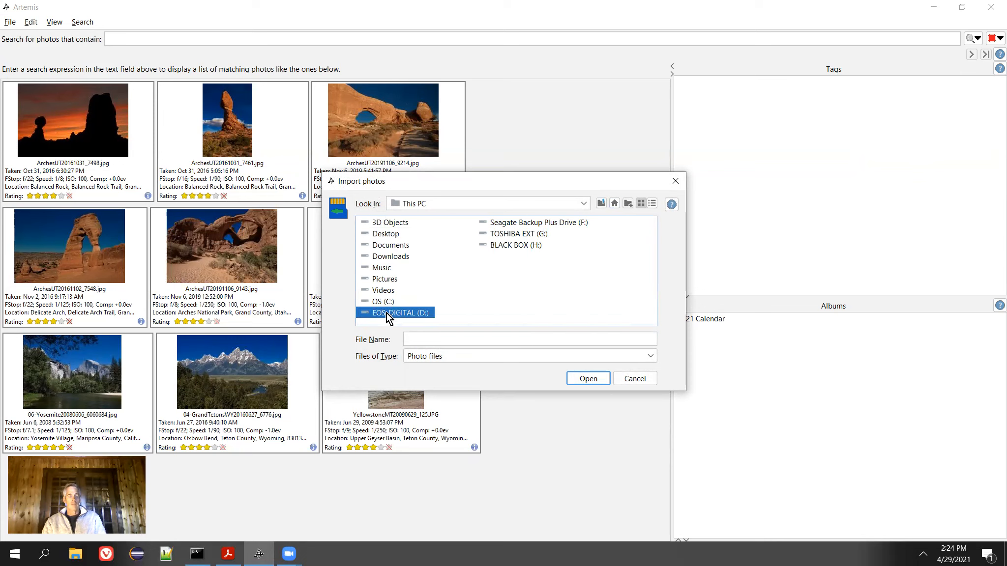
double_click(388, 316)
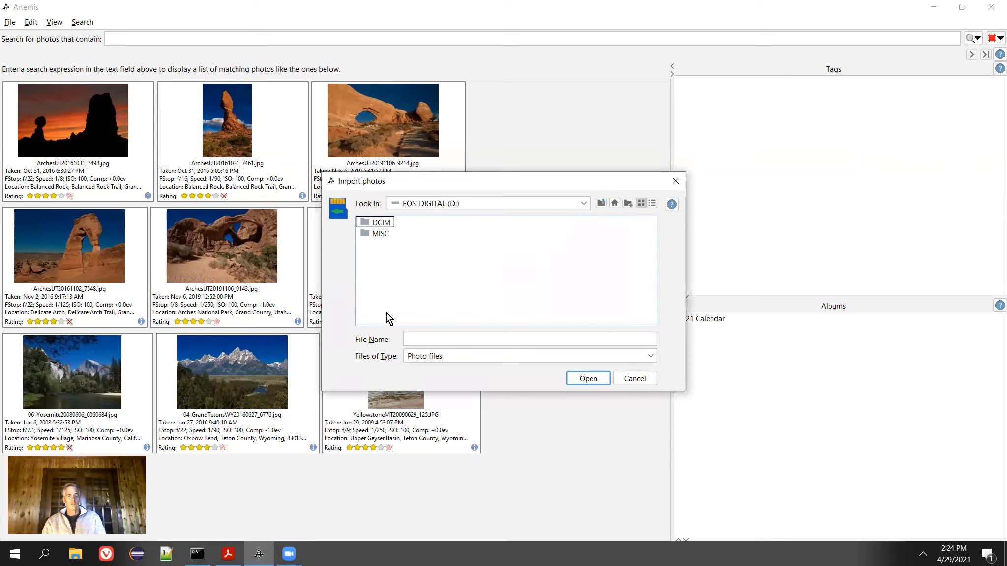
double_click(379, 224)
double_click(390, 223)
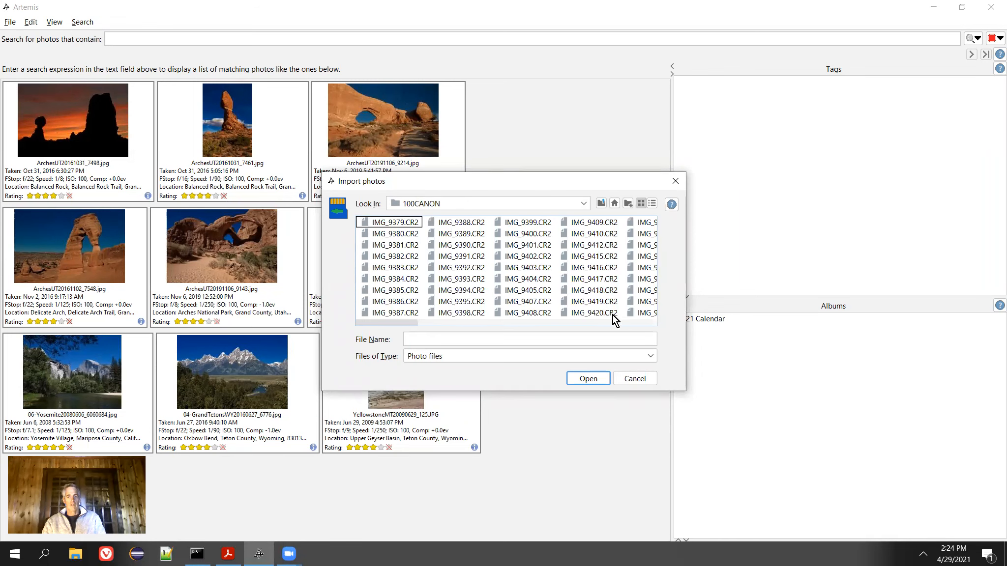
Show the card's files with details and sort them by modification date, newest first
click(651, 204)
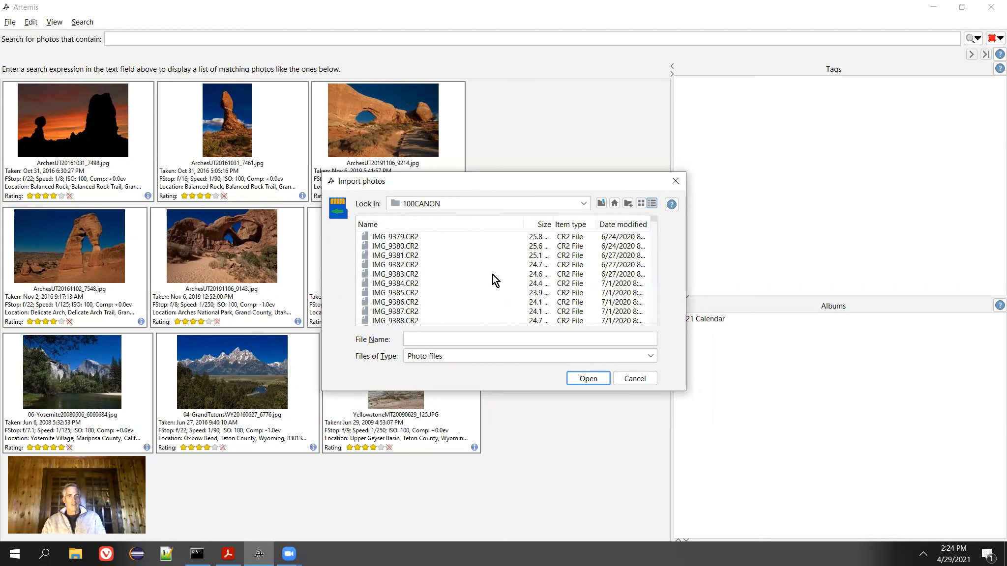
click(620, 225)
scroll(466, 281, down, 7)
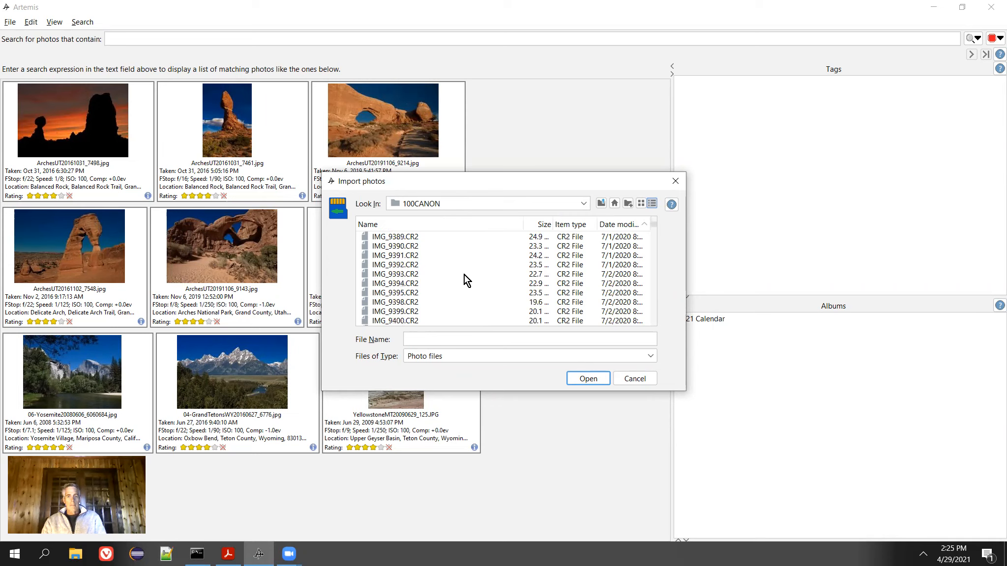
click(614, 227)
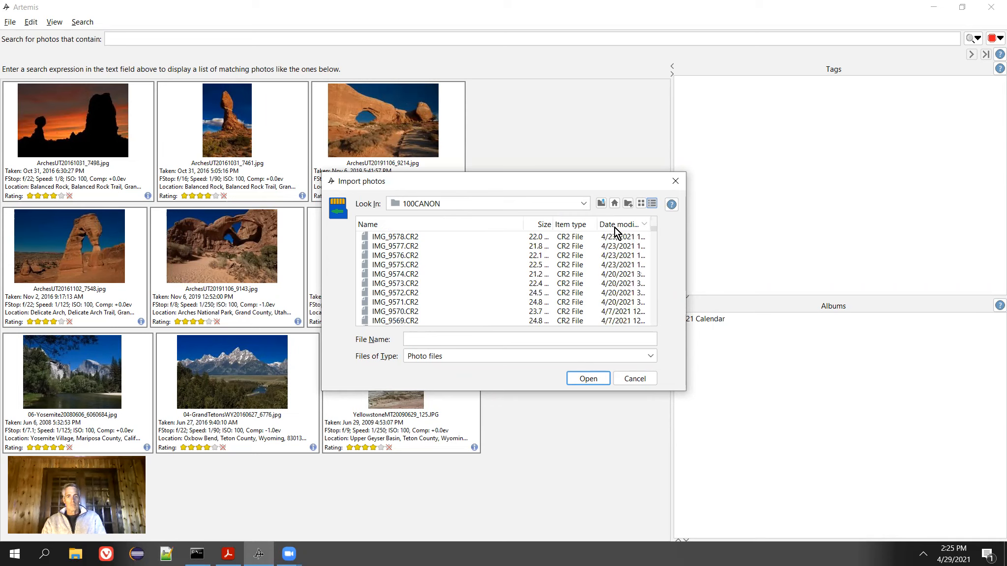
scroll(490, 288, up, 2)
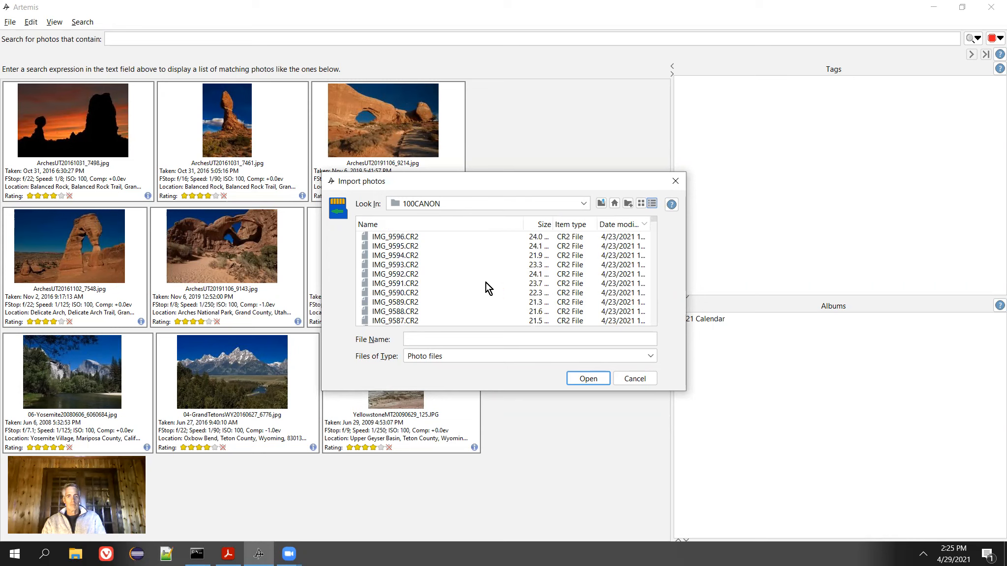
Import the photos from IMG_9596.CR2 through IMG_9575.CR2 and dismiss the import summary
click(389, 236)
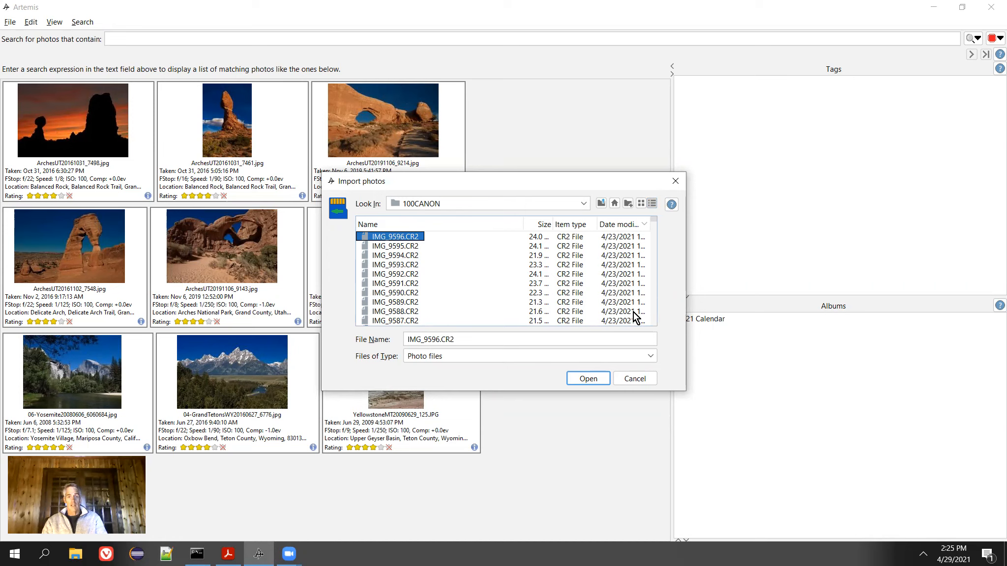
scroll(635, 314, down, 1)
scroll(635, 315, down, 5)
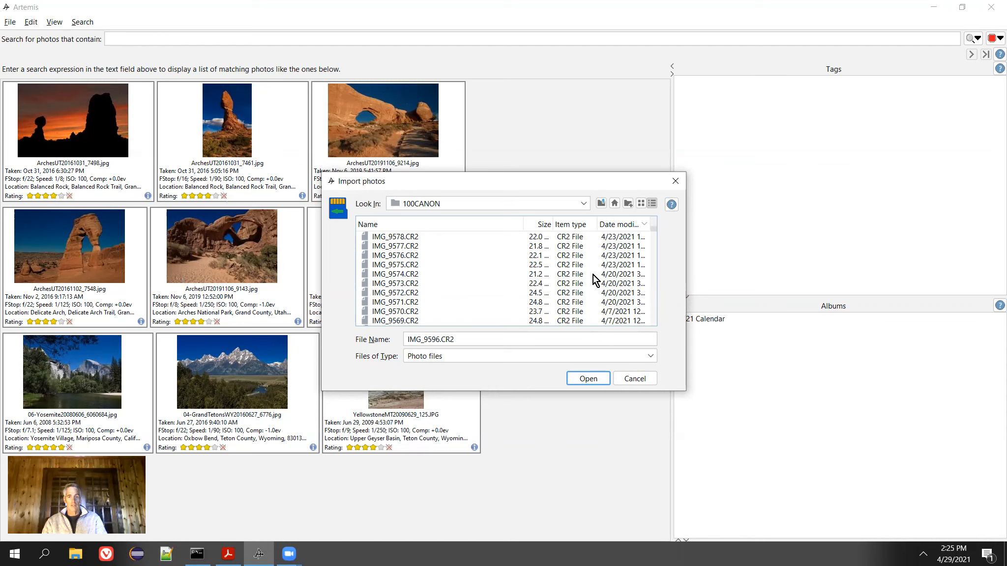
shift+click(398, 267)
scroll(398, 274, up, 6)
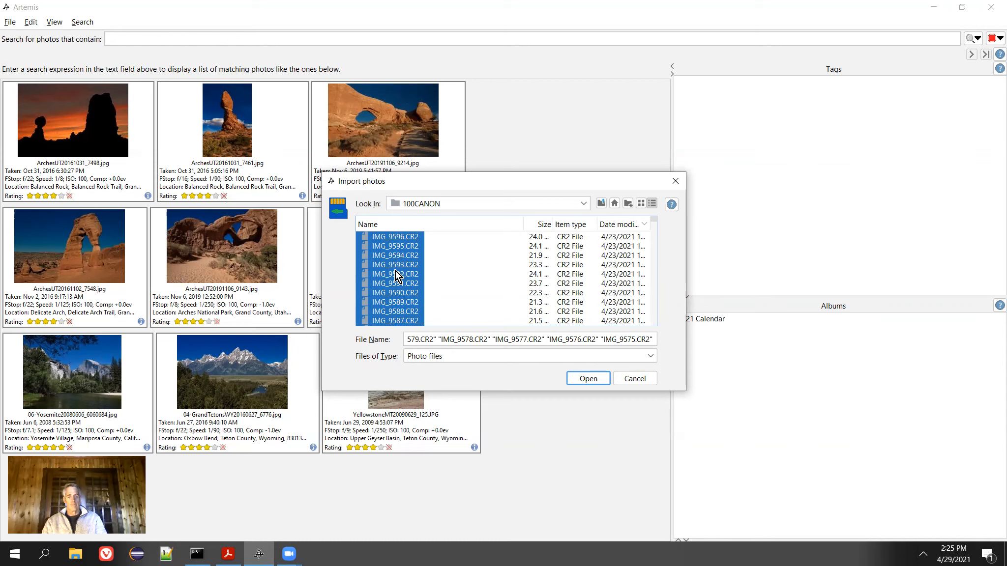
click(589, 379)
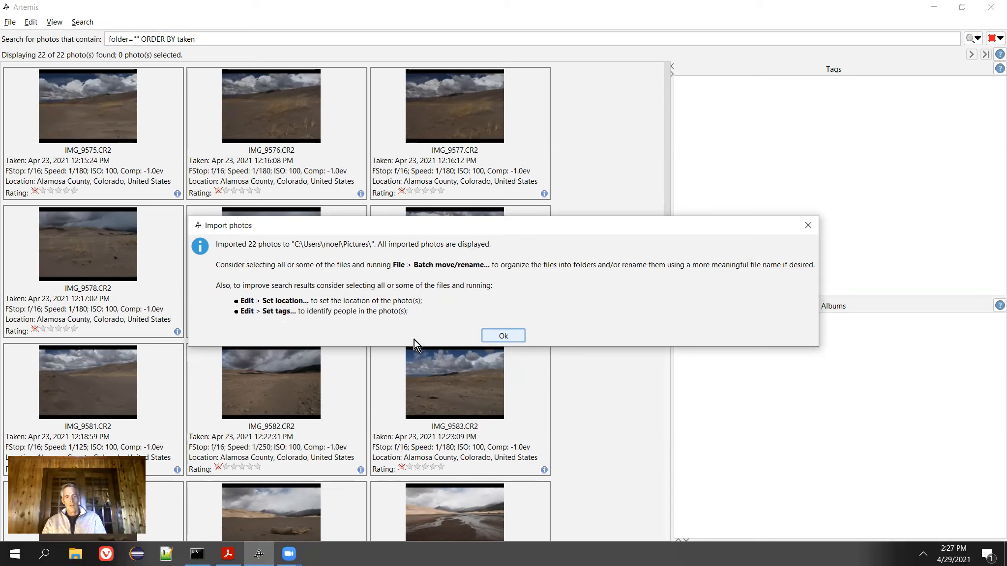
click(514, 338)
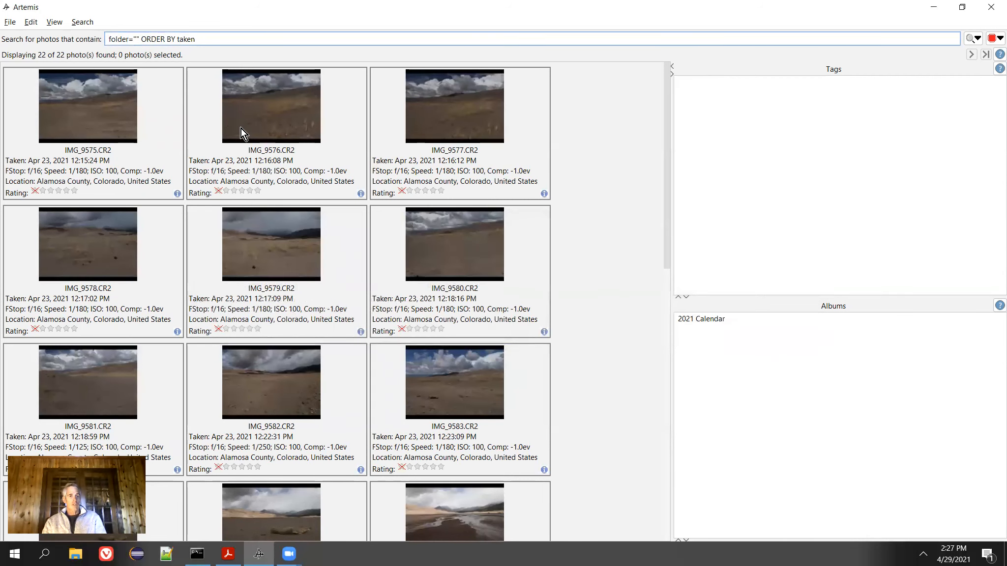
Select all the imported photos and open the batch move/rename dialog for them
click(72, 106)
key(ctrl+a)
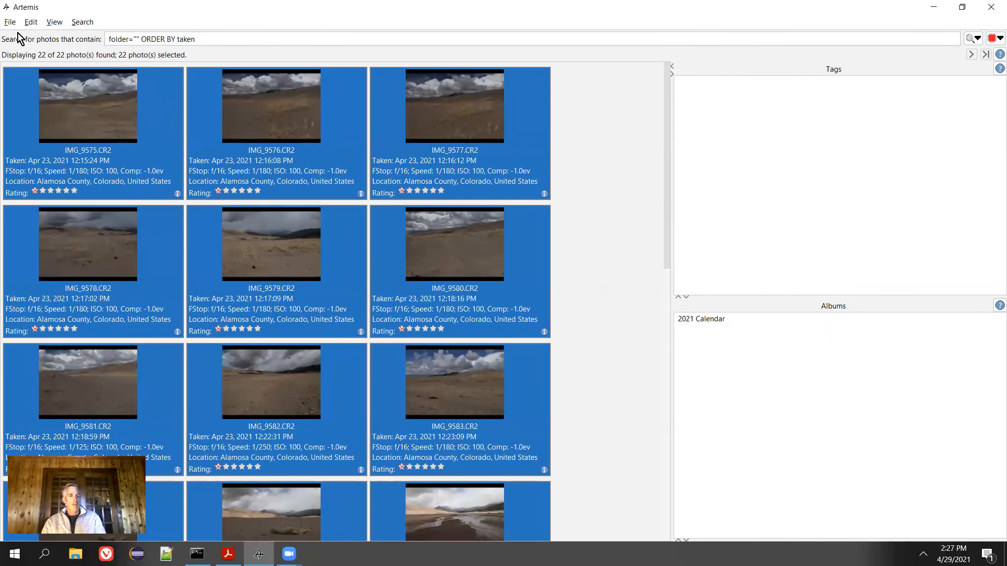
click(11, 22)
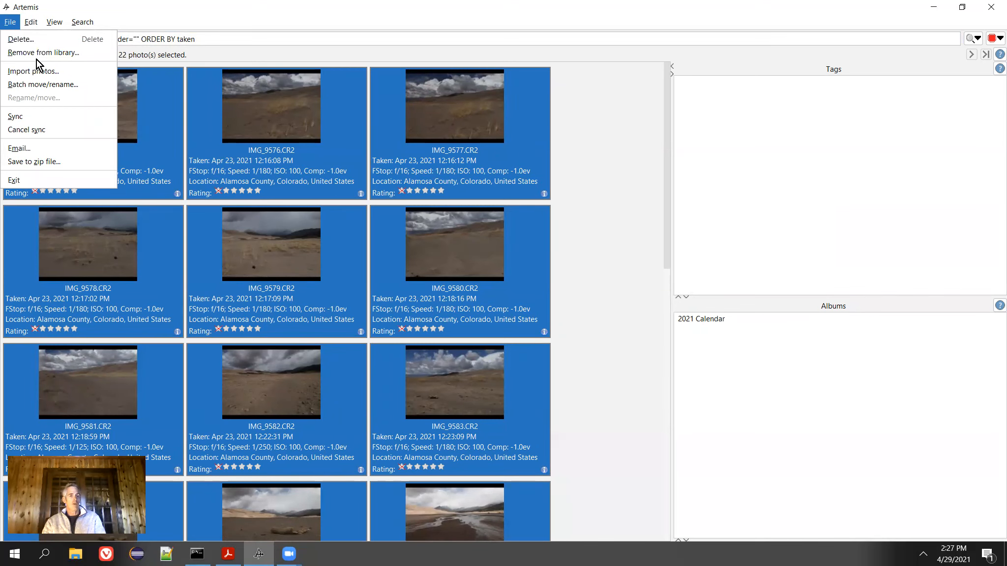
click(87, 85)
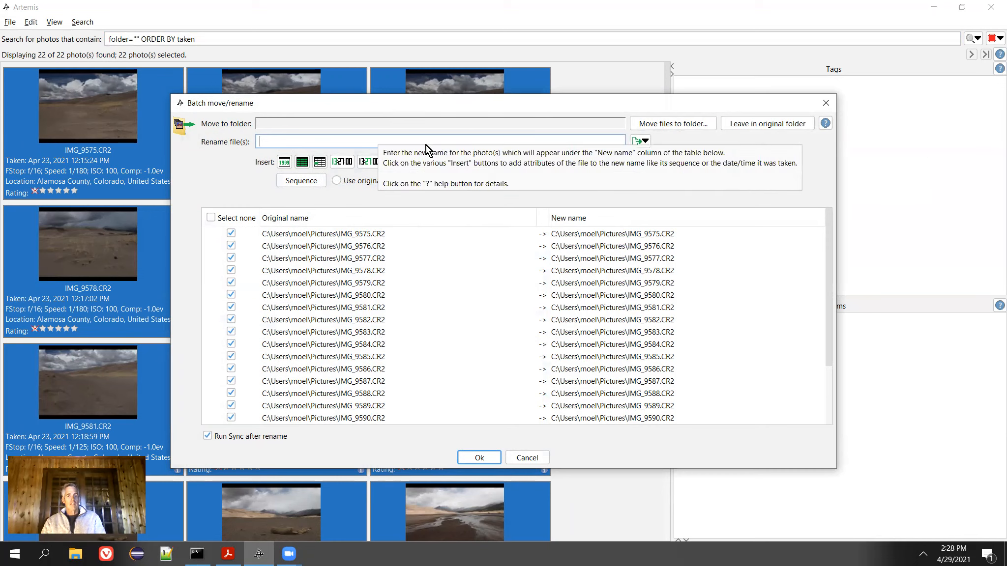
Create a folder named 20210423 inside Pictures\Colorado\GreatSandDunes and choose it as the destination for the photos
click(674, 125)
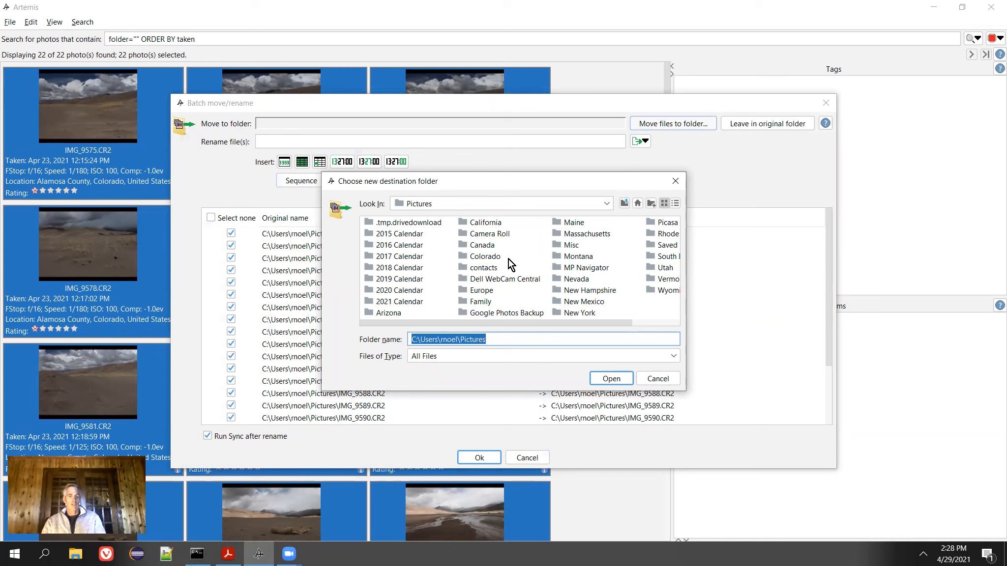
double_click(464, 257)
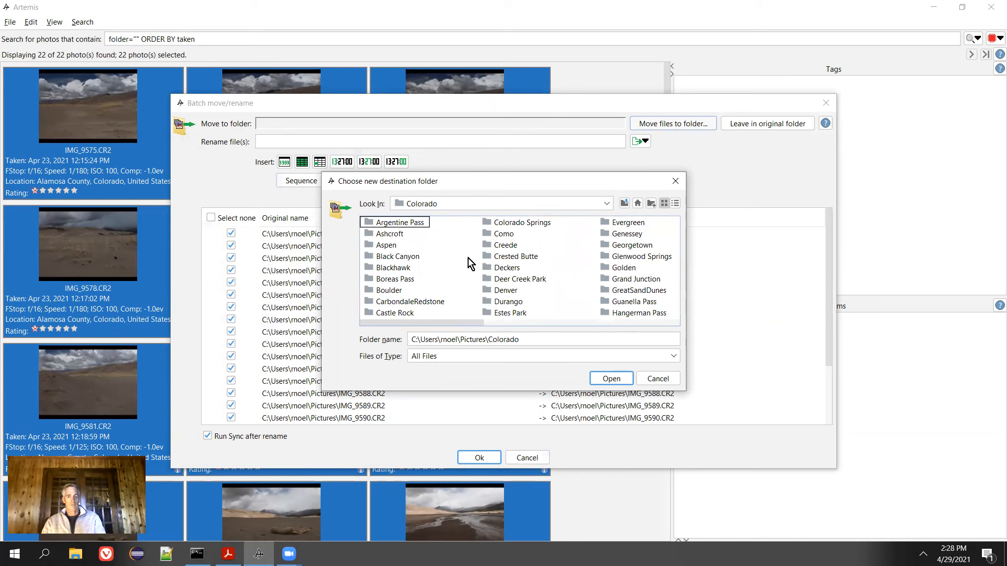
double_click(606, 292)
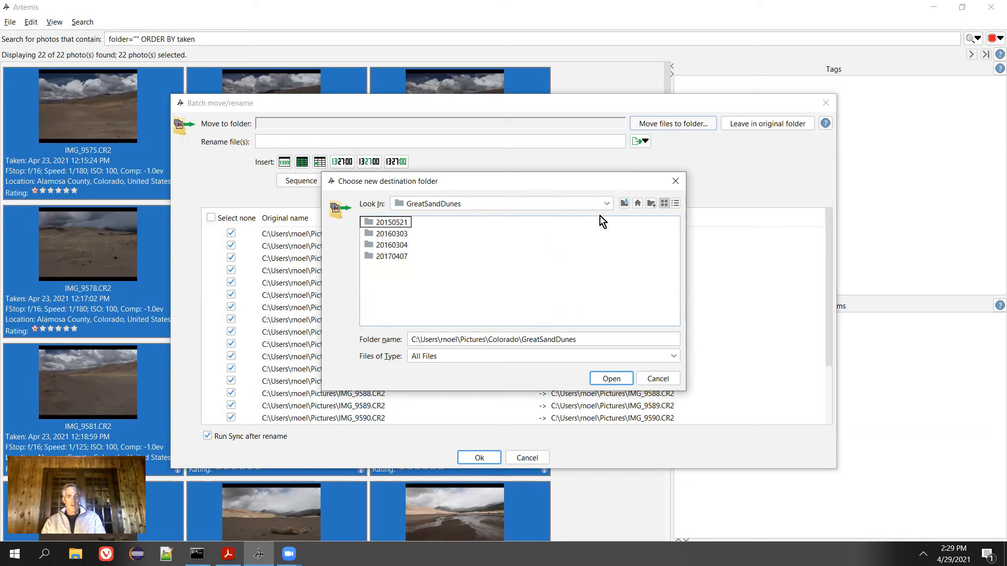
click(624, 203)
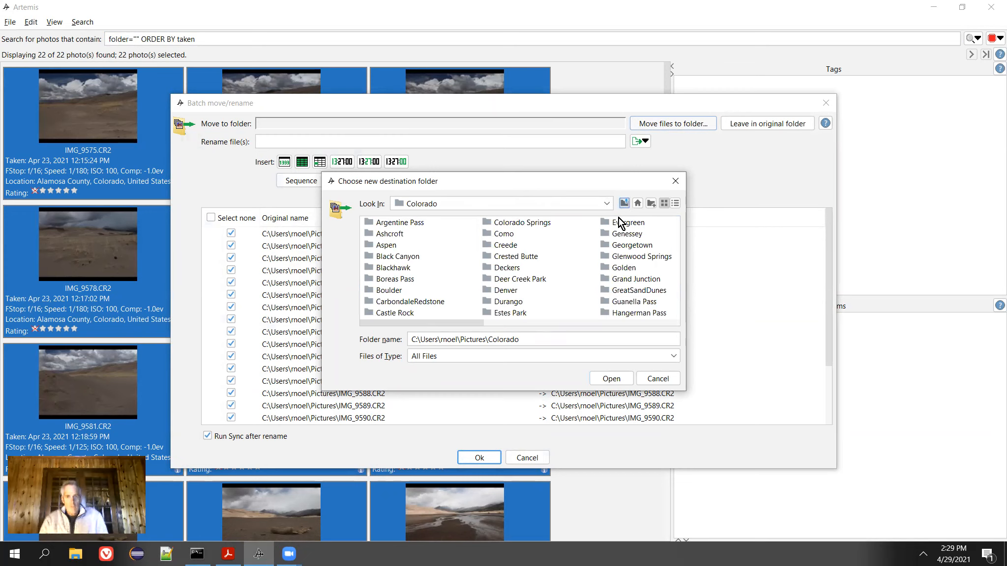
double_click(631, 294)
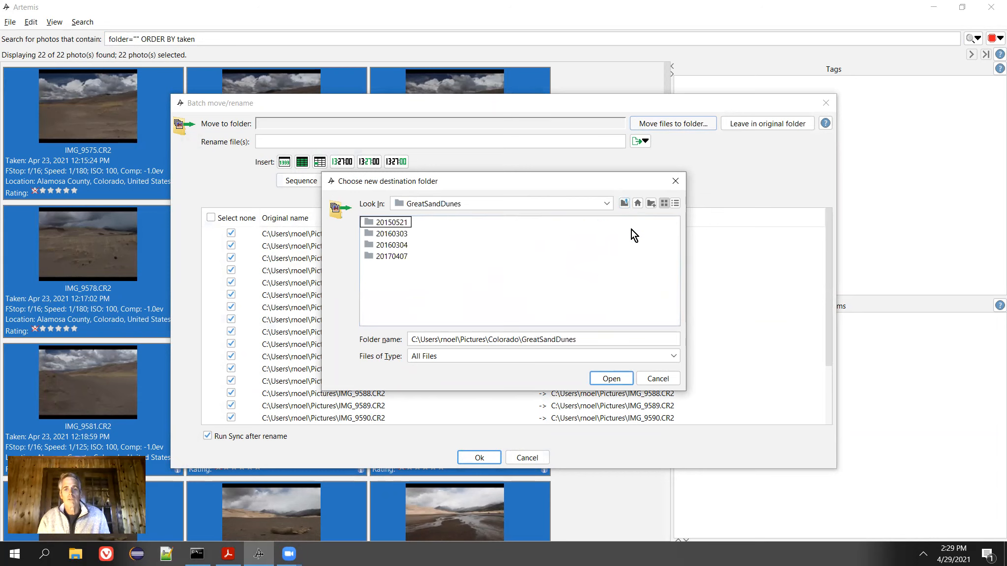
click(650, 203)
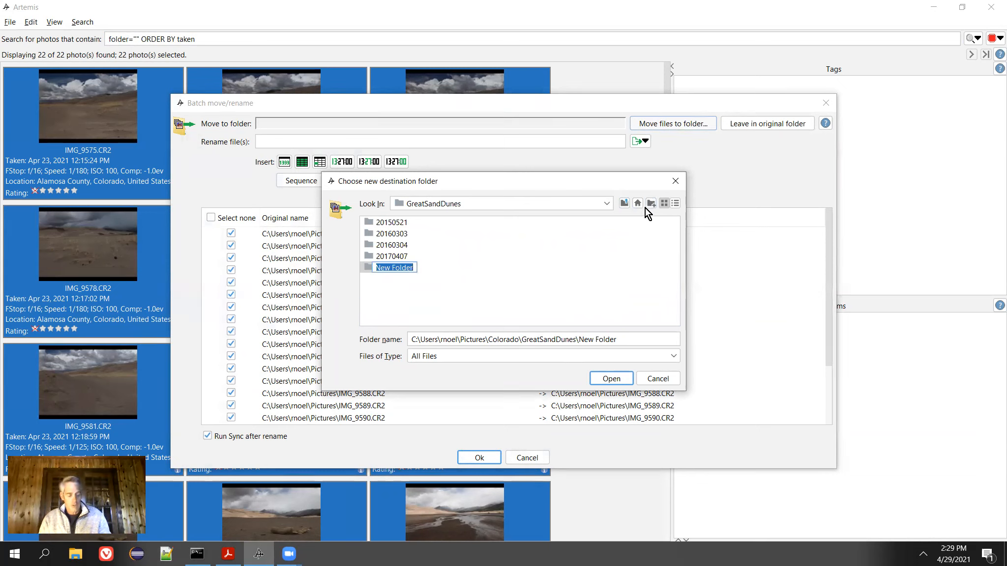
text(202104)
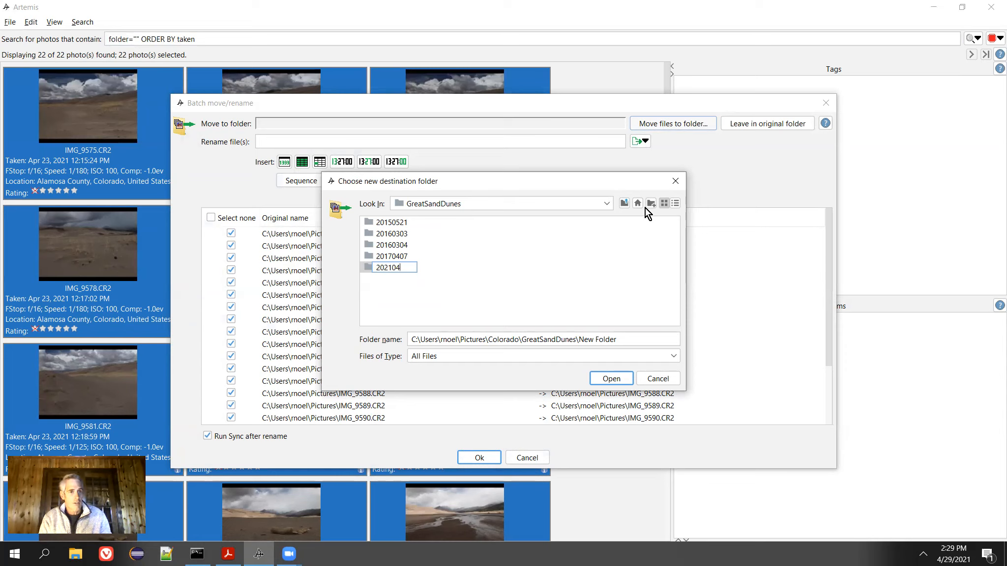
text(23)
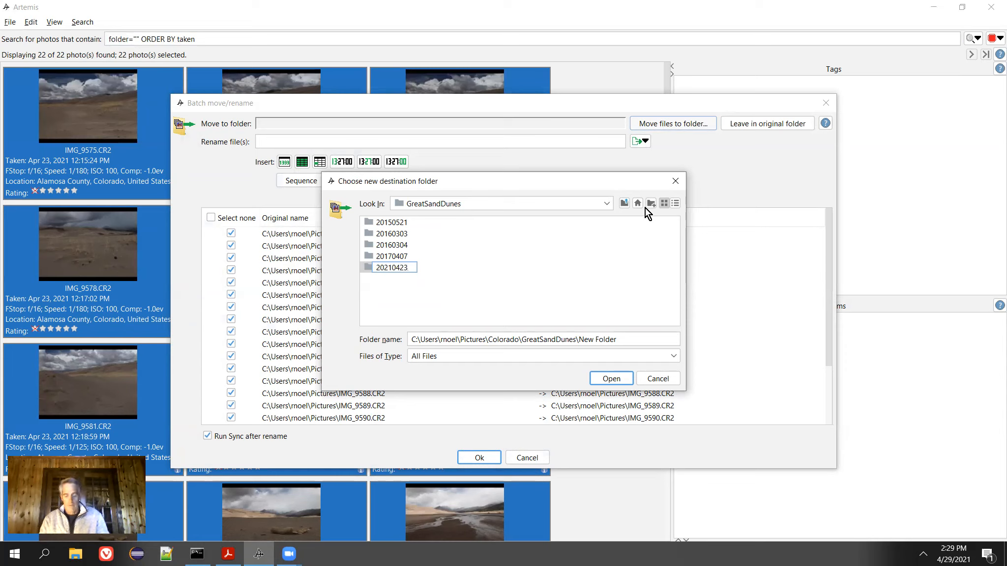
key(Return)
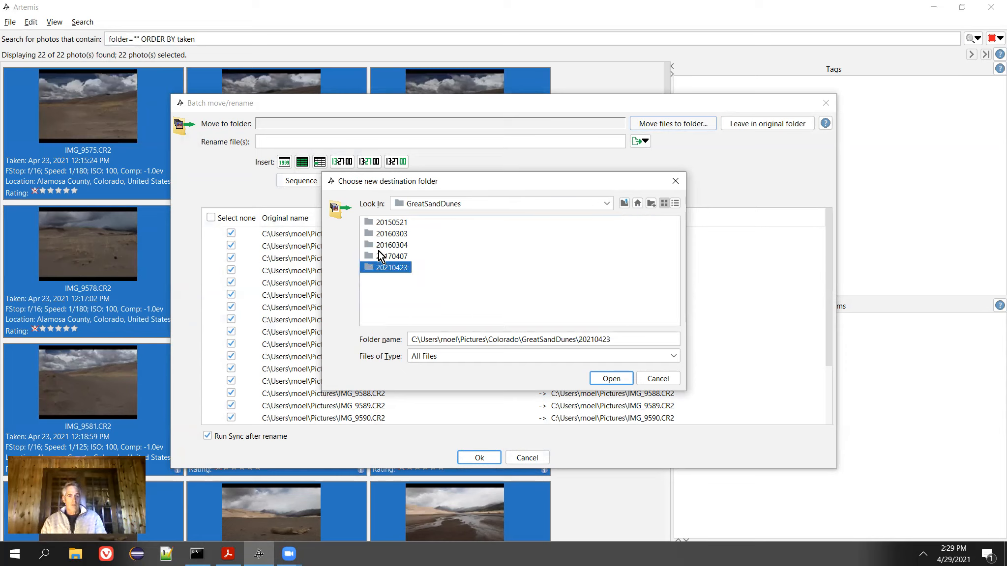
double_click(374, 270)
click(610, 379)
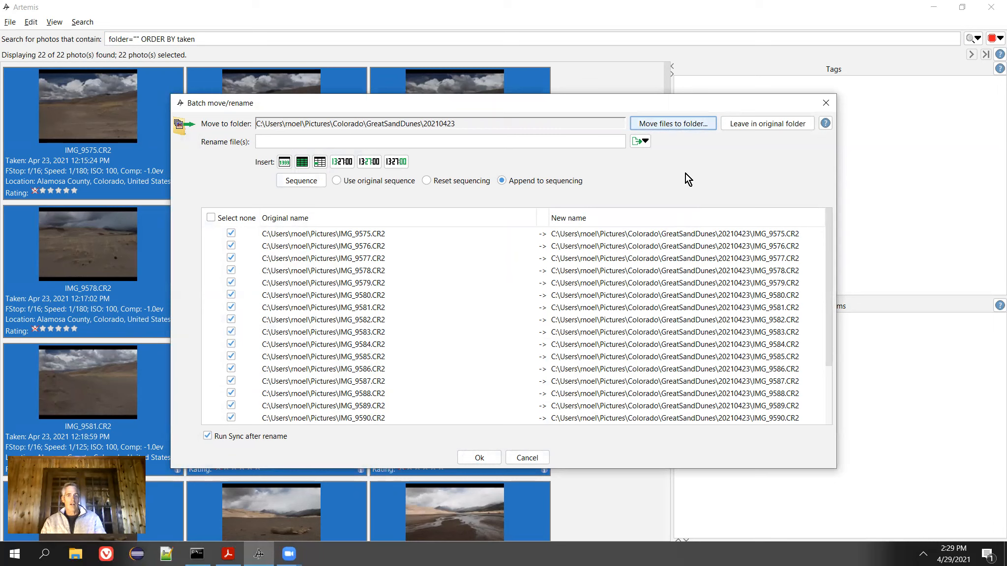
Set the new file name to GreatSandDunes and widen the column that previews the new names
click(301, 141)
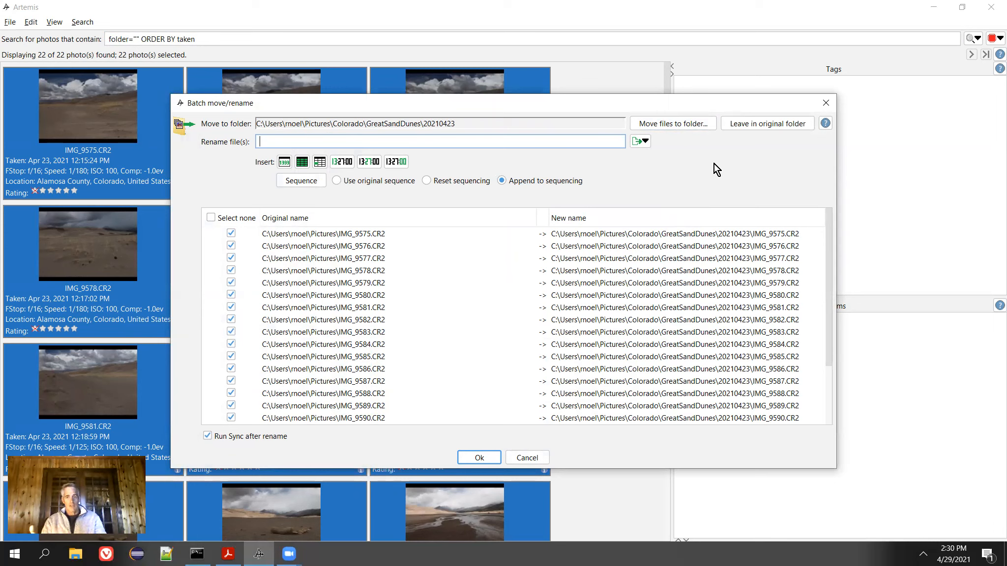
text(Gr)
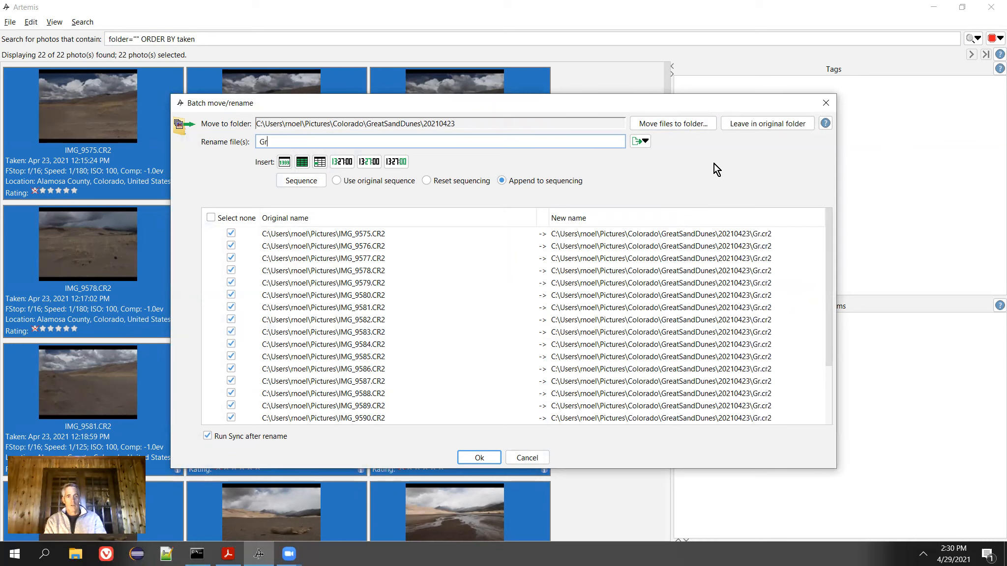
text(eatSandDunes)
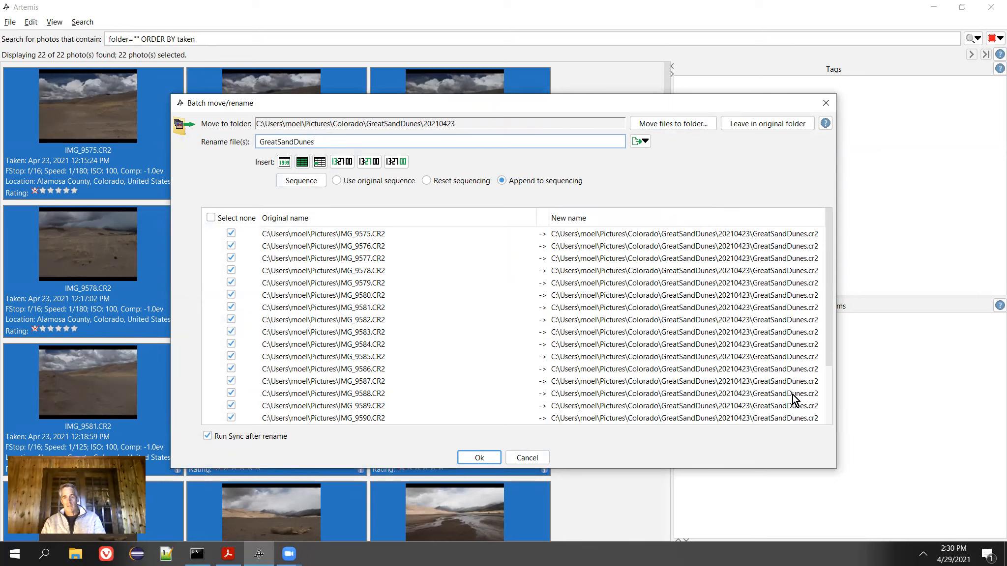
drag(536, 224, 440, 213)
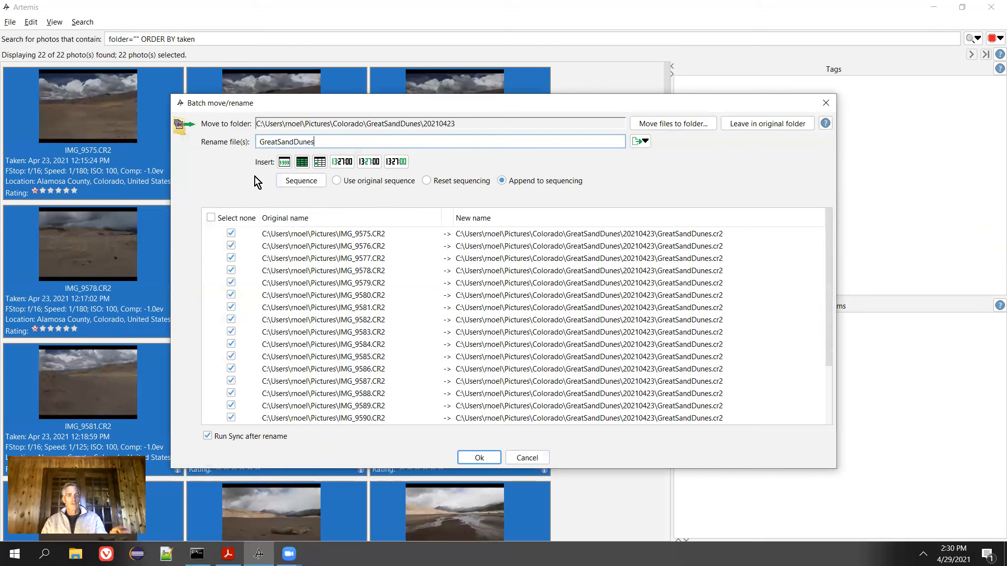
Append the year, month and day, an underscore and the sequence number to the file name pattern, using the original sequence
click(283, 162)
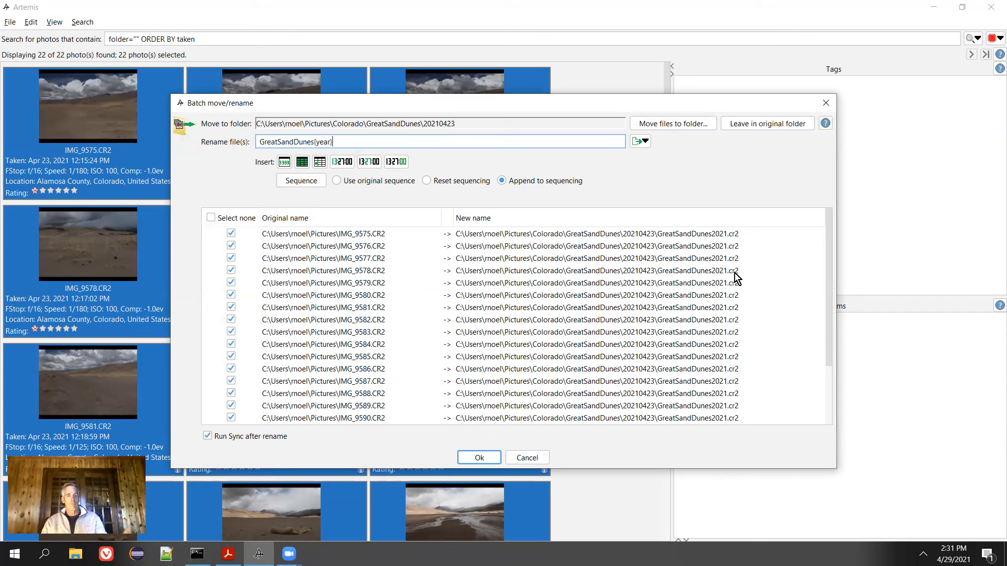
click(300, 163)
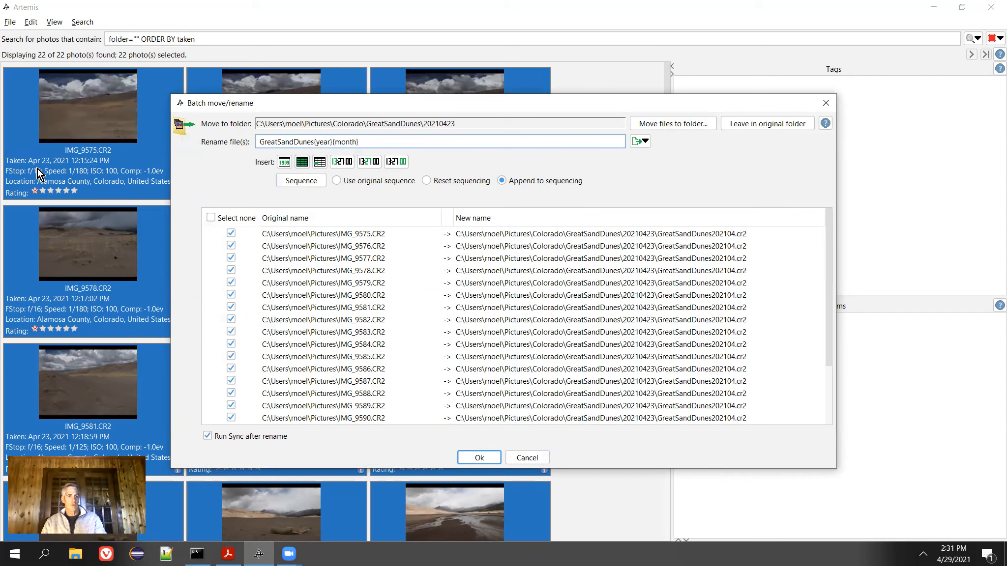
click(320, 164)
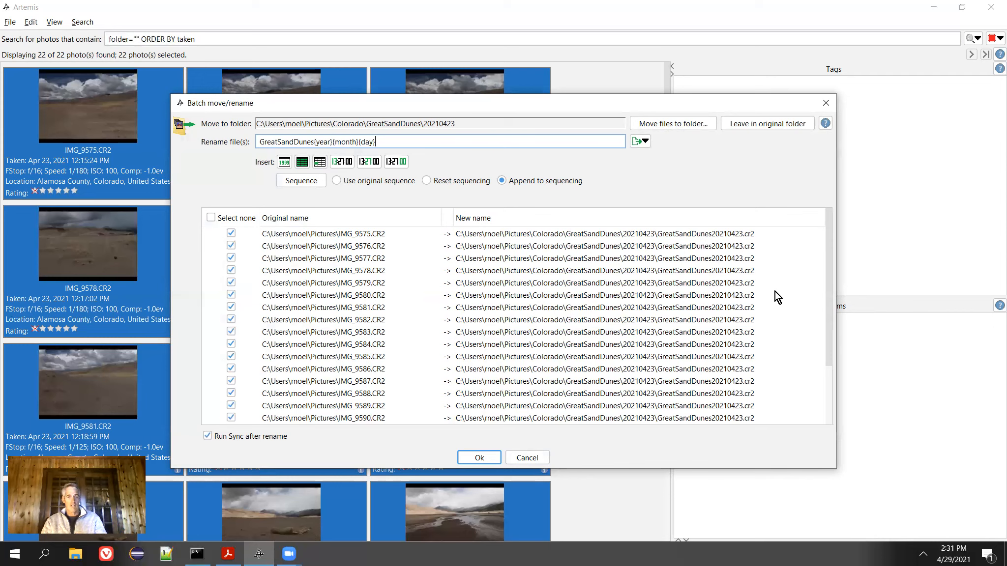
text(_)
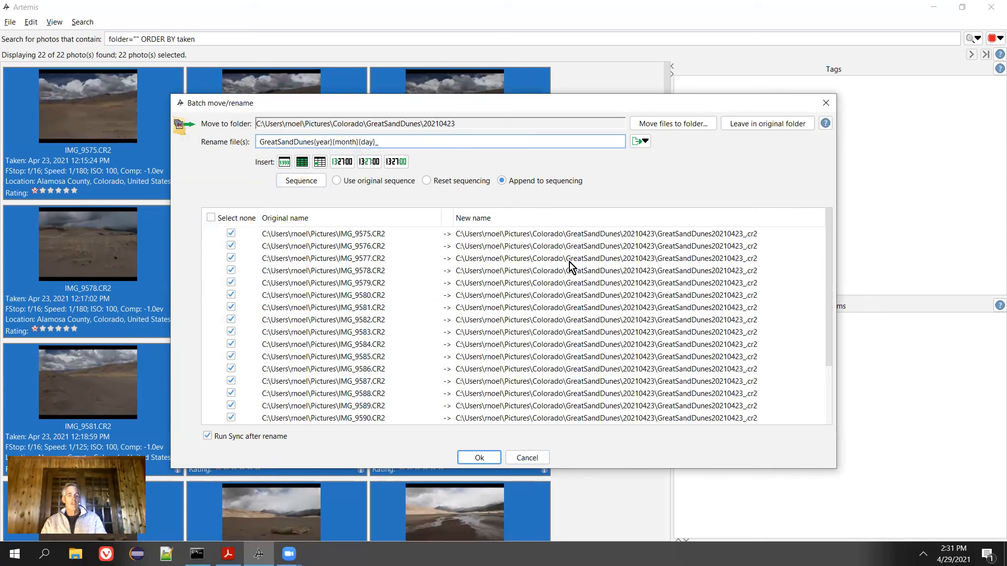
click(337, 182)
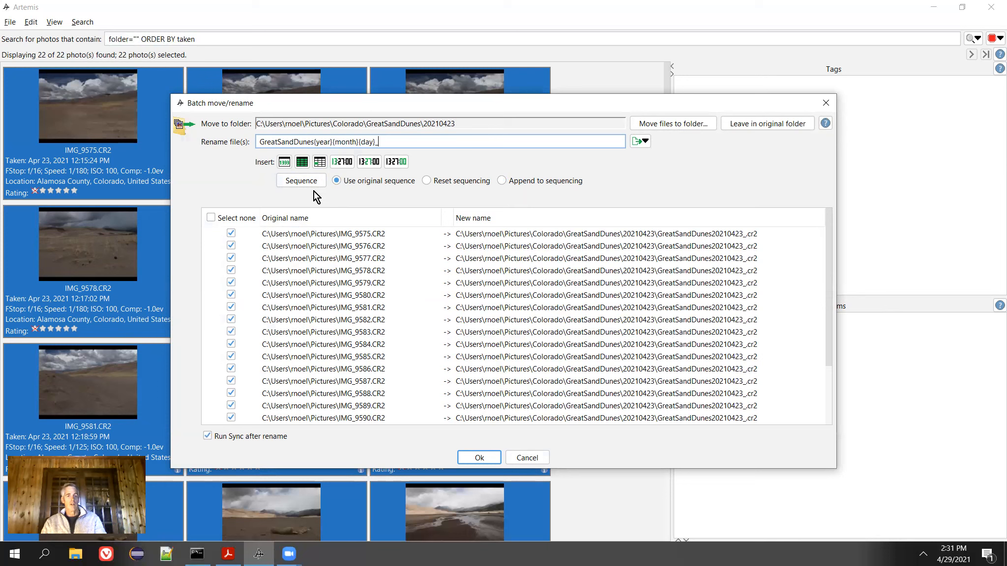
click(301, 180)
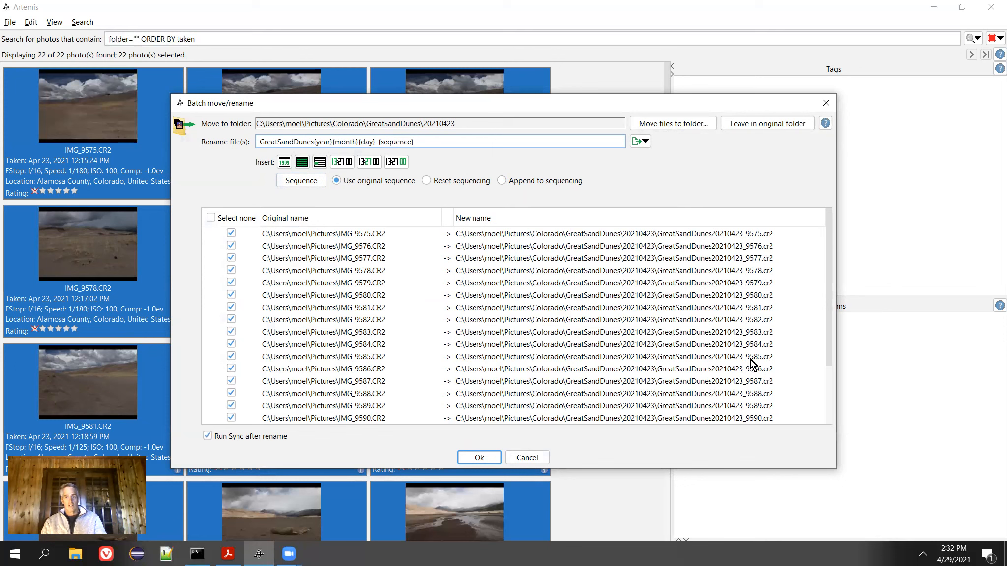
Try the reset and append sequencing options on the new names and return to the original sequence
click(426, 182)
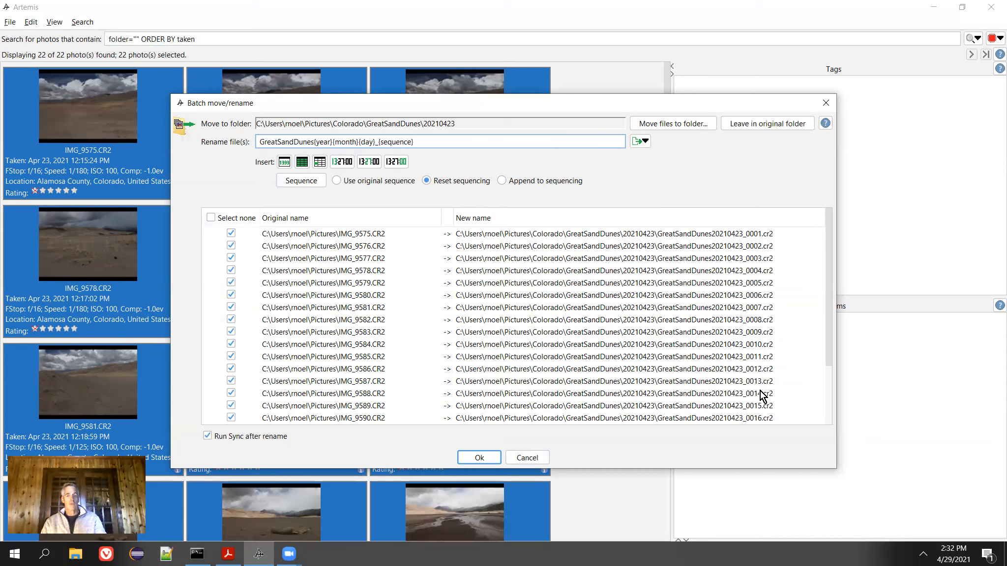
click(501, 181)
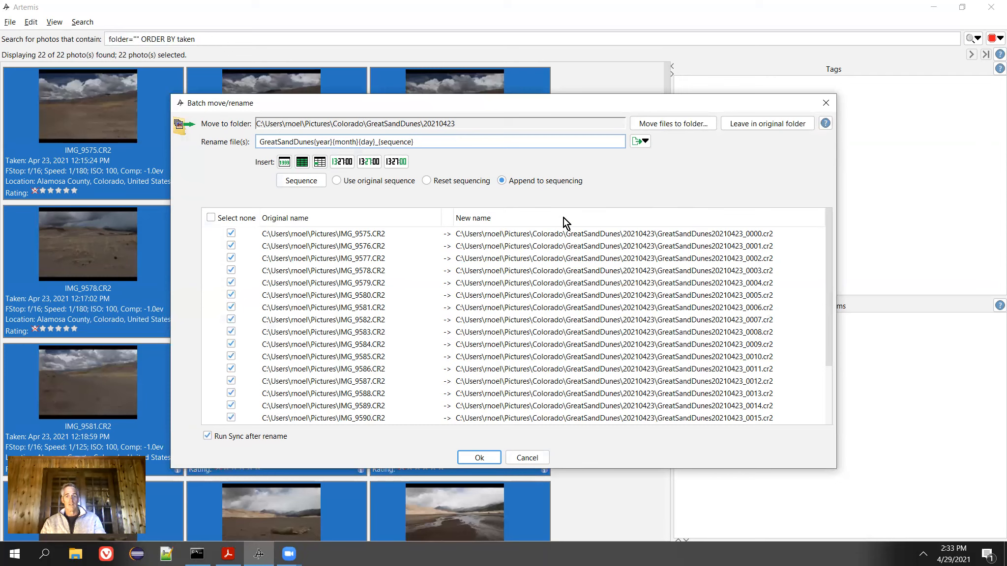
click(375, 184)
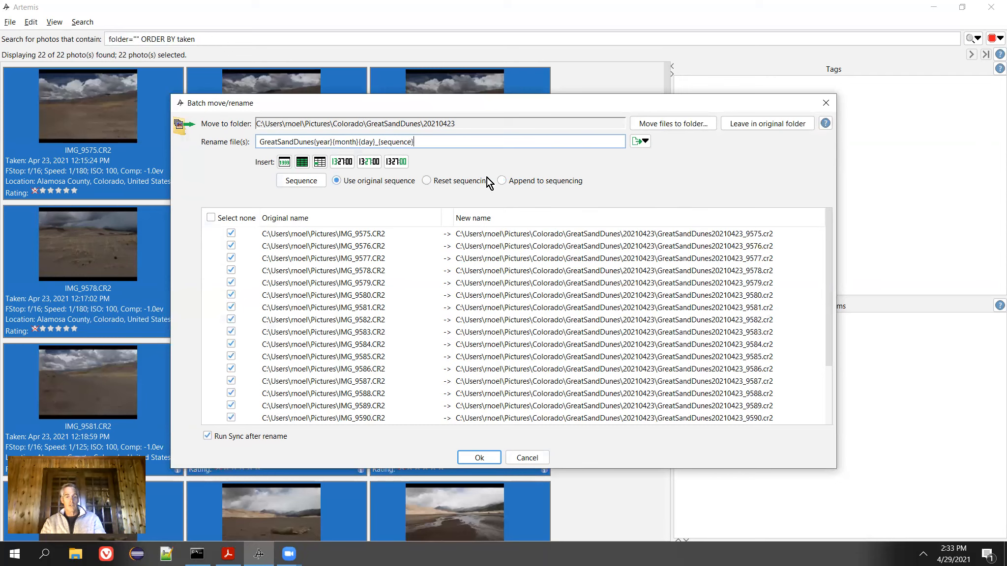
Reset the sequencing of the new names and run the batch move/rename, accepting that it cannot be undone
click(427, 181)
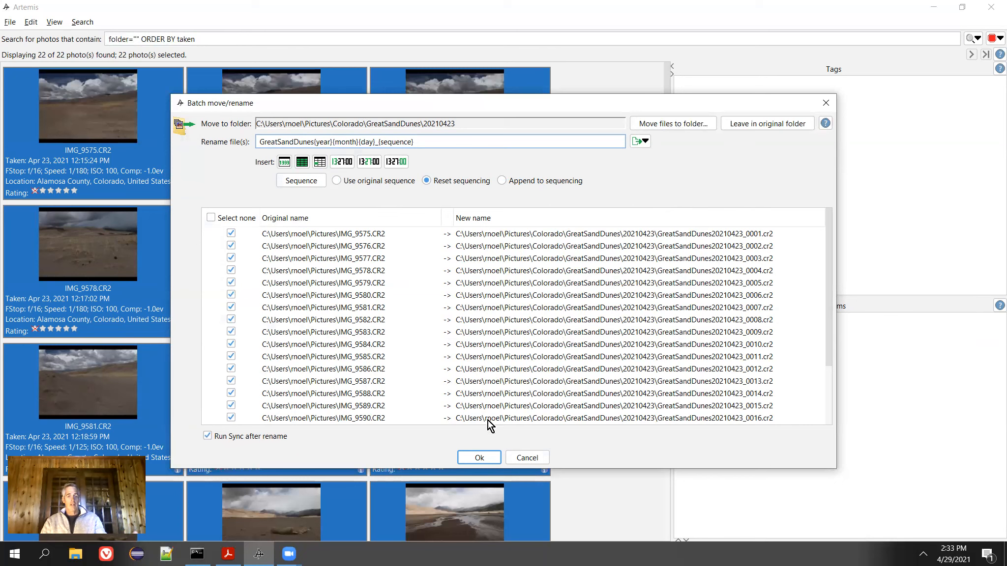
click(477, 458)
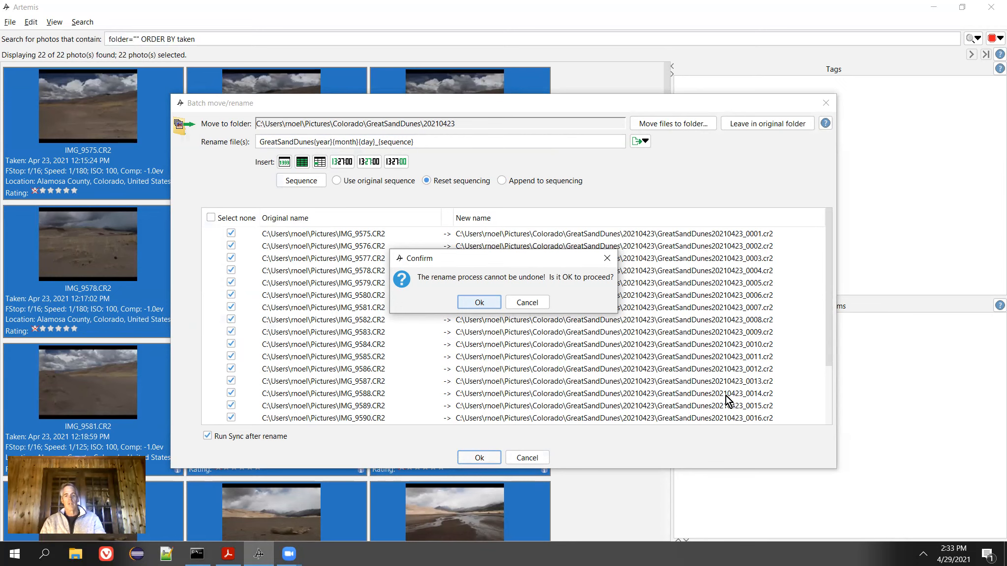
click(476, 304)
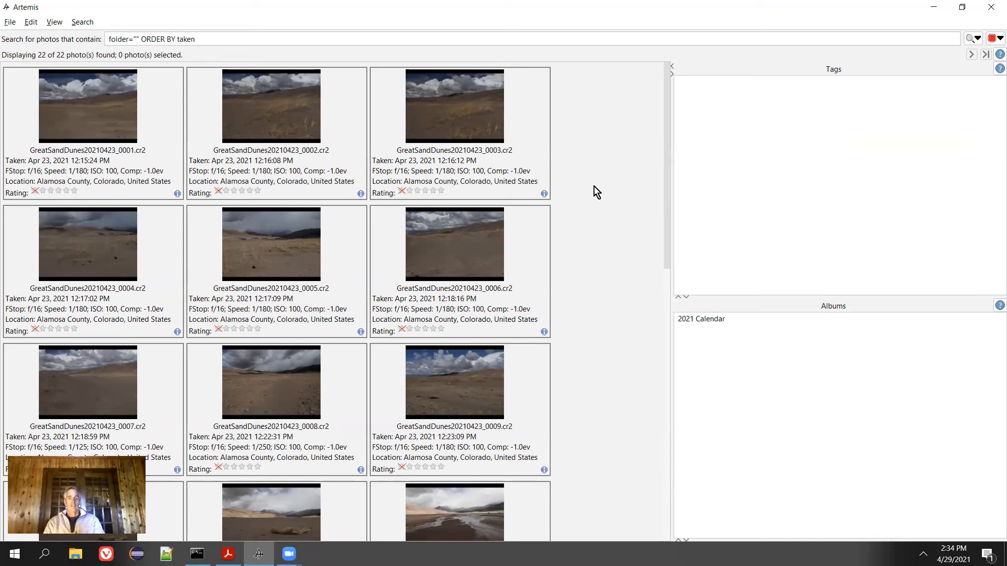
Switch to the ArtemisPresentation.pdf document
key(alt+Tab)
key(Tab)
key(Tab)
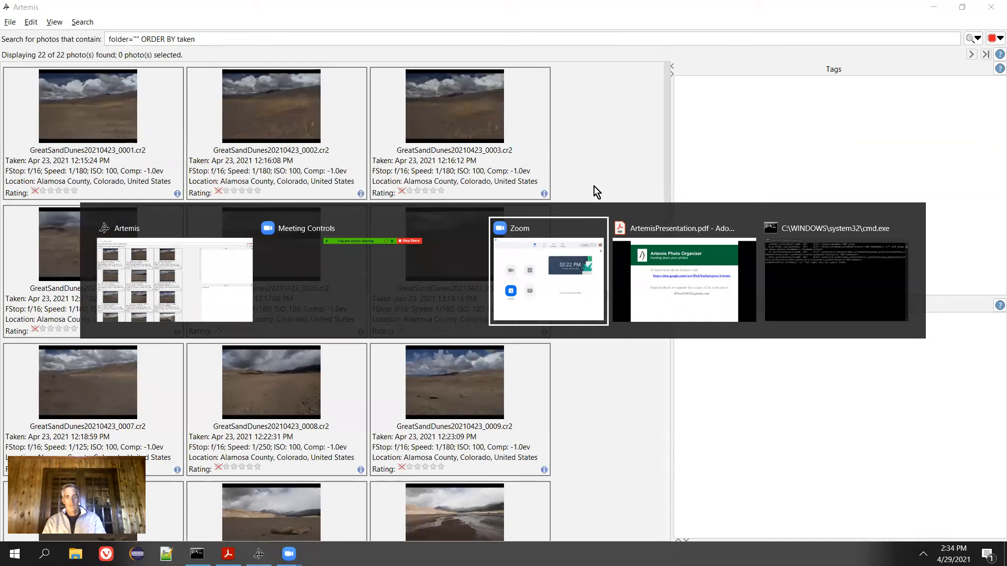